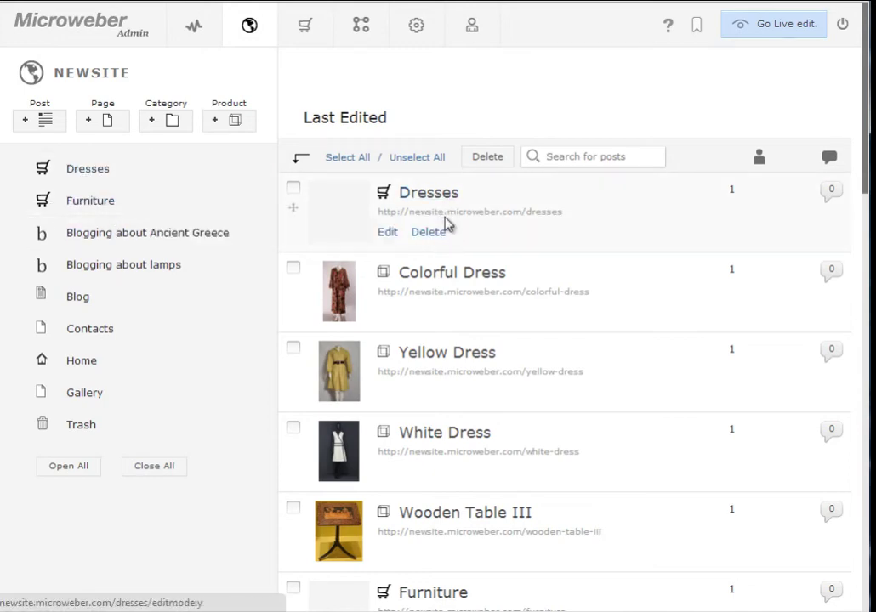
# - Create a new page titled "My Shop"
pyautogui.scroll(-1, 447, 233)
pyautogui.scroll(-3, 449, 255)
pyautogui.scroll(4, 450, 260)
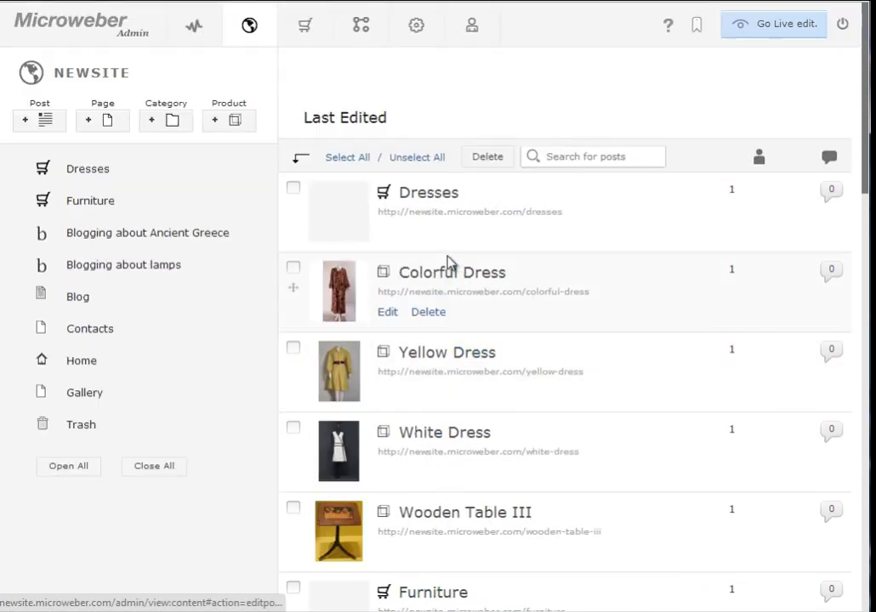
pyautogui.click(104, 123)
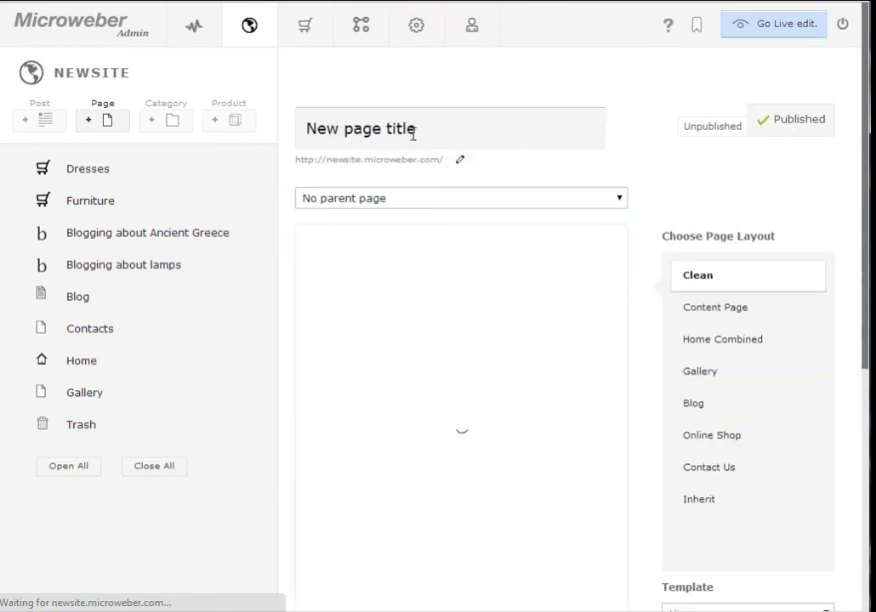
pyautogui.write('My Shop')
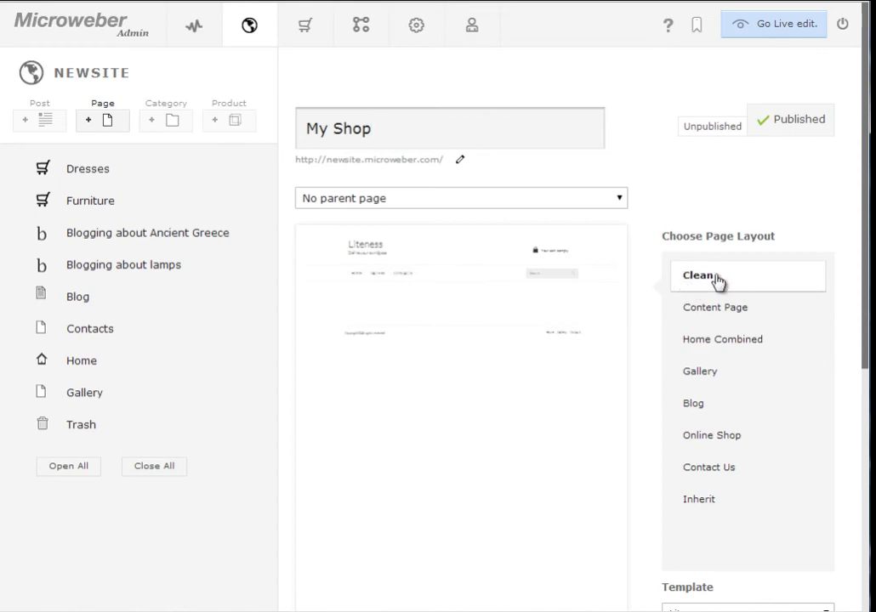
# - Keep the Liteness template for the My Shop page and open the page in live edit
pyautogui.scroll(-1, 716, 278)
pyautogui.click(699, 533)
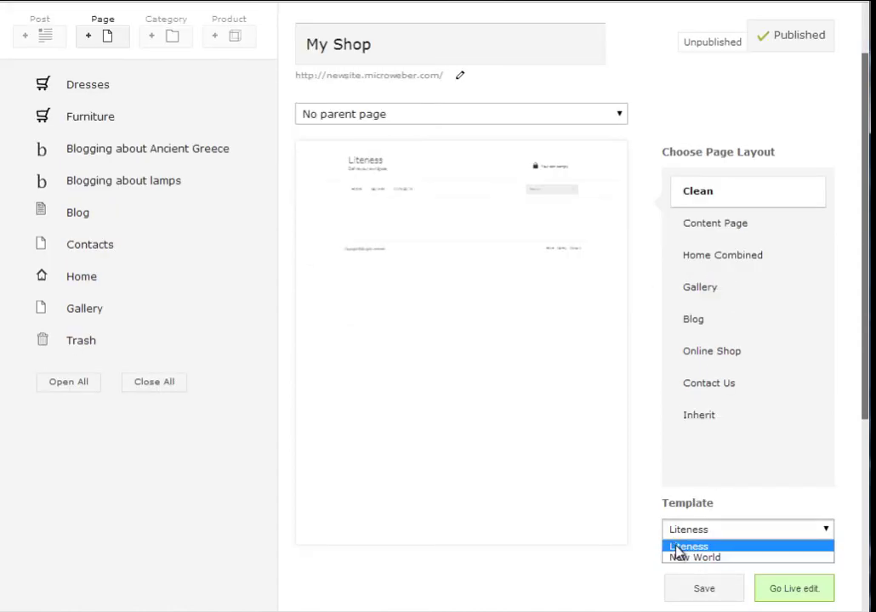
pyautogui.click(693, 548)
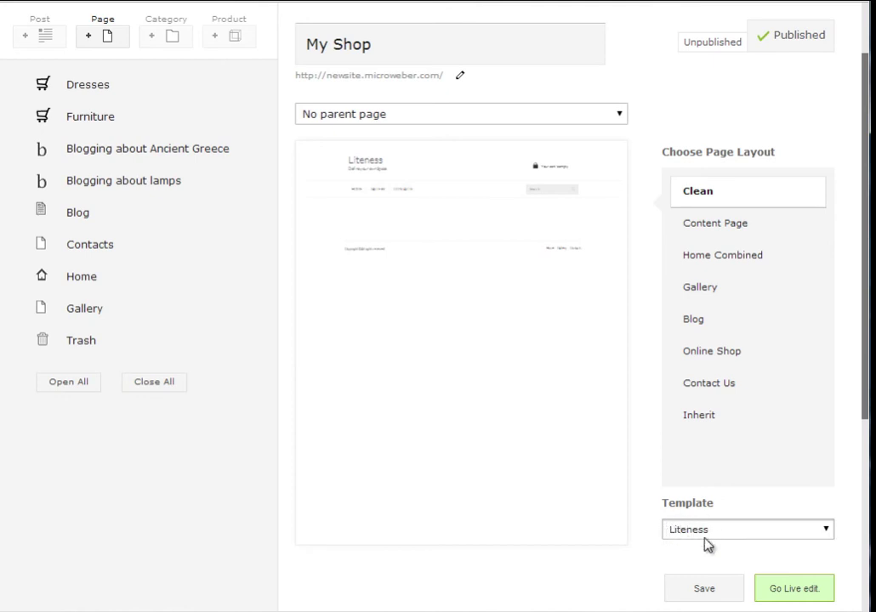
pyautogui.click(780, 587)
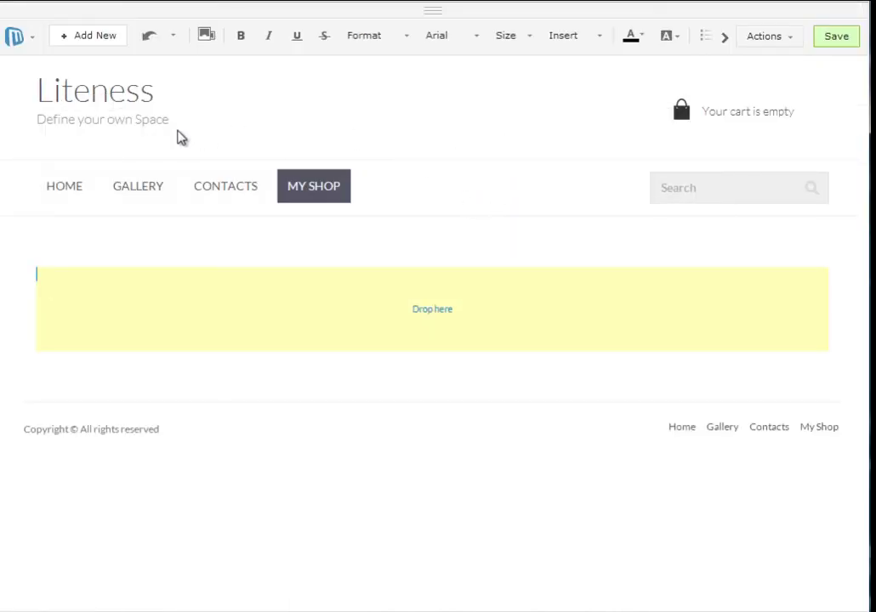
# - Insert the Products module into the empty content area of the My Shop page
pyautogui.moveTo(403, 301)
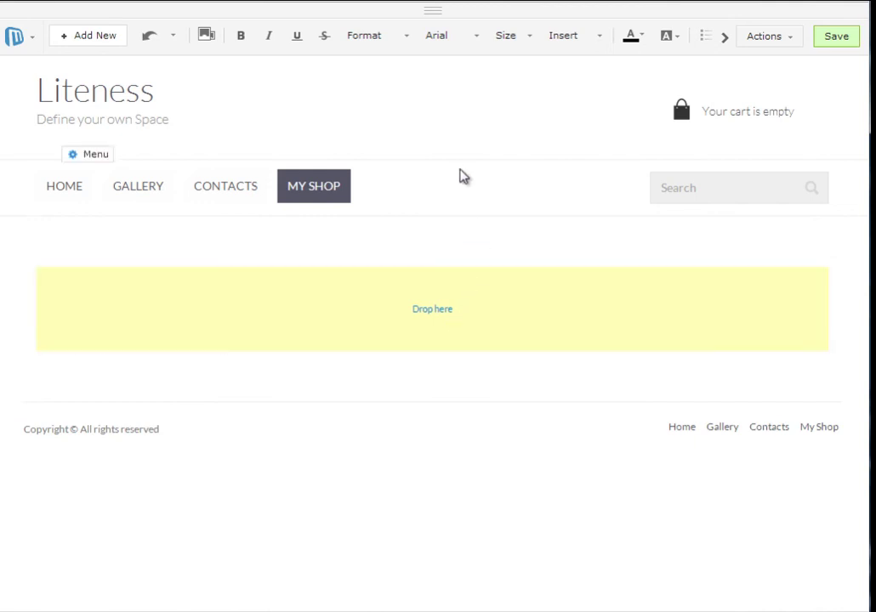
pyautogui.click(432, 17)
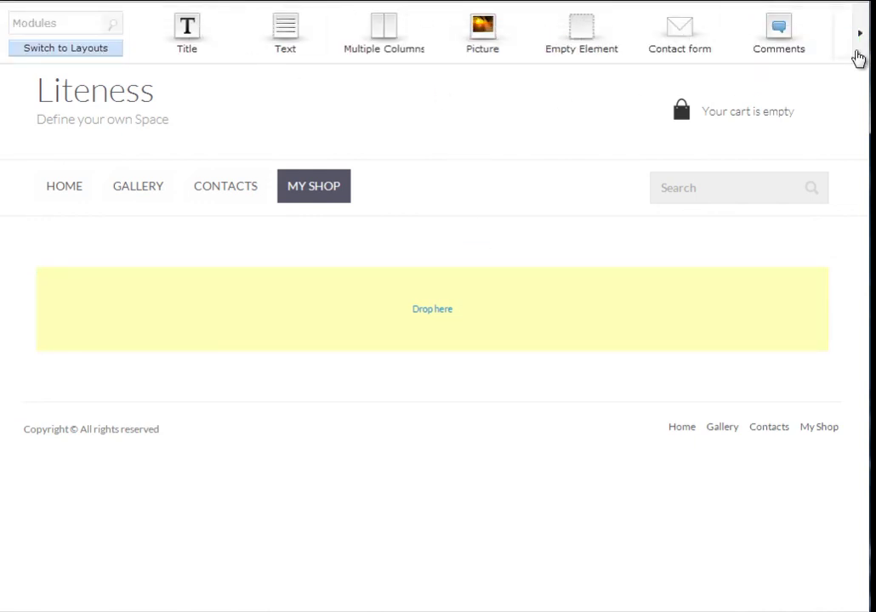
pyautogui.click(863, 53)
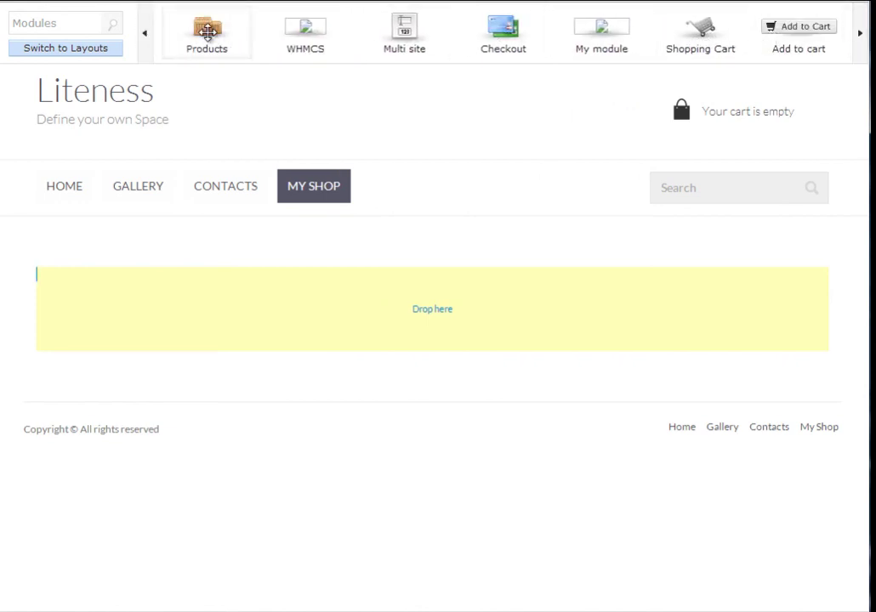
pyautogui.moveTo(166, 25); pyautogui.dragTo(399, 294)
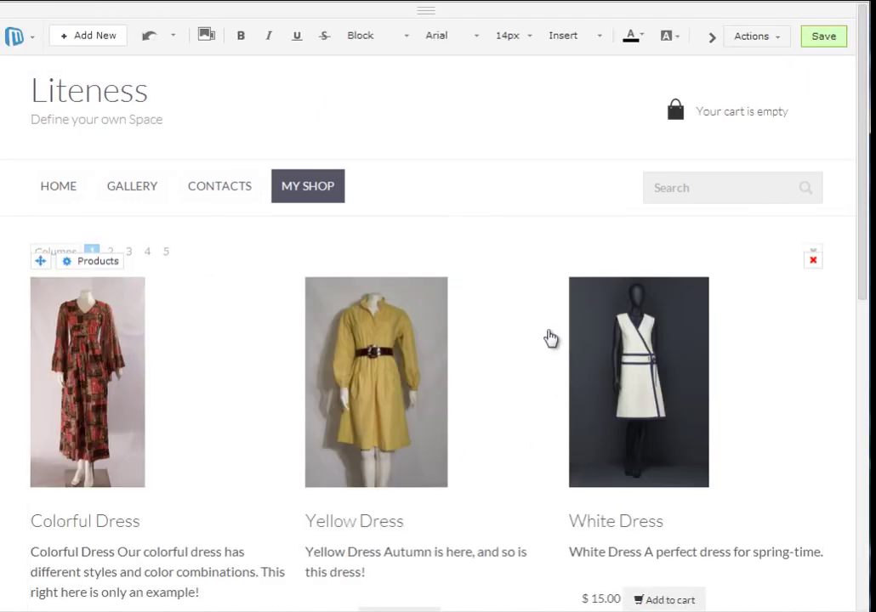
# - Open the inserted Products module's settings and try reordering Yellow Dress in its product list
pyautogui.scroll(-1, 545, 336)
pyautogui.scroll(-5, 545, 336)
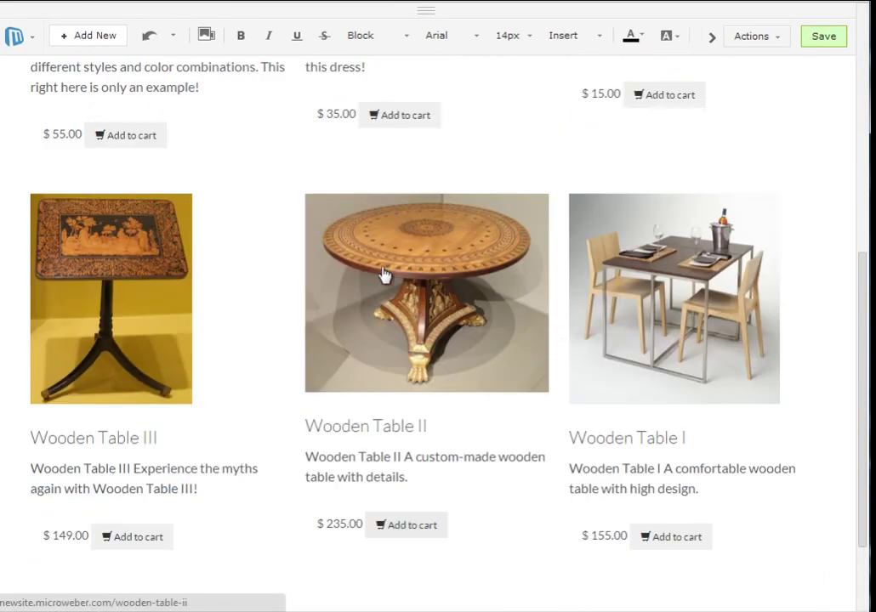
pyautogui.scroll(4, 595, 410)
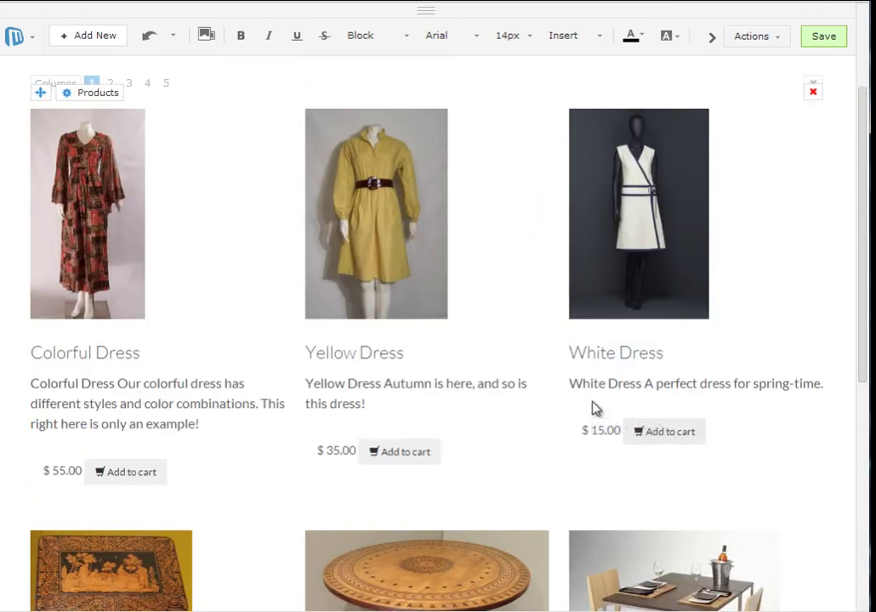
pyautogui.scroll(2, 595, 409)
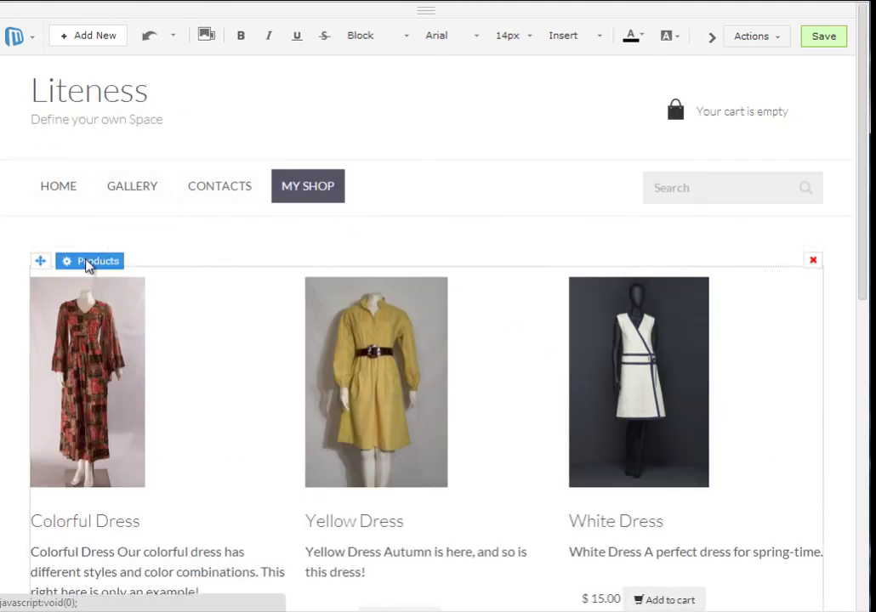
pyautogui.click(66, 262)
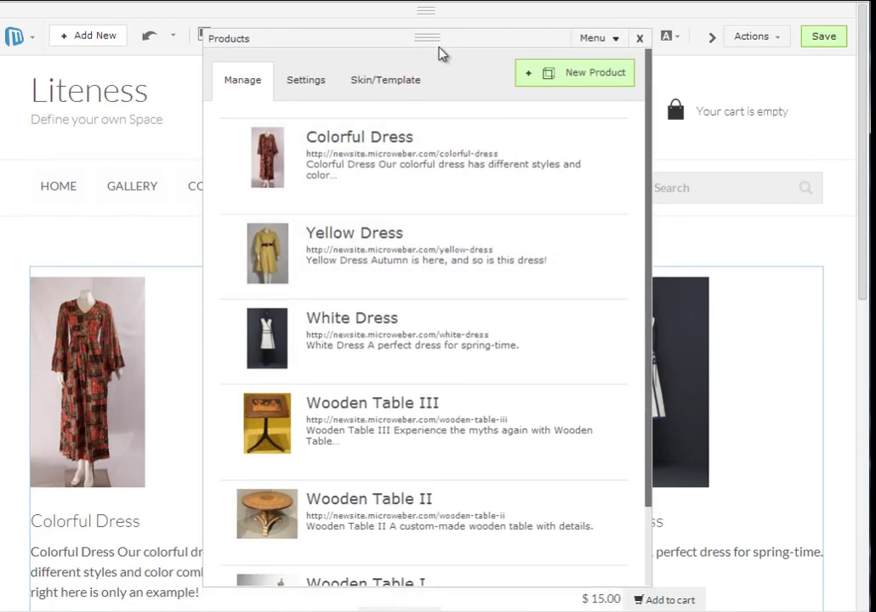
pyautogui.moveTo(439, 44); pyautogui.dragTo(534, 41)
pyautogui.moveTo(316, 277)
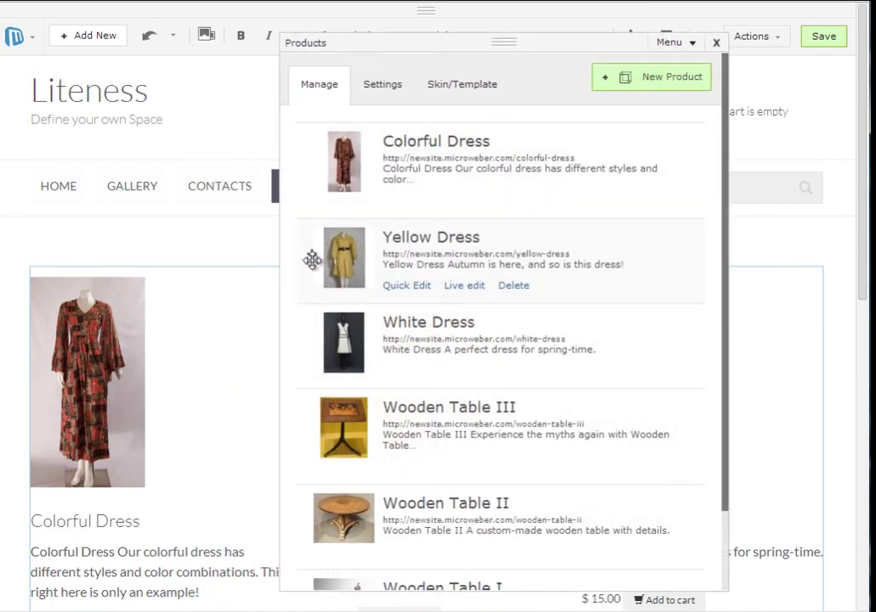
pyautogui.moveTo(308, 255); pyautogui.dragTo(326, 272)
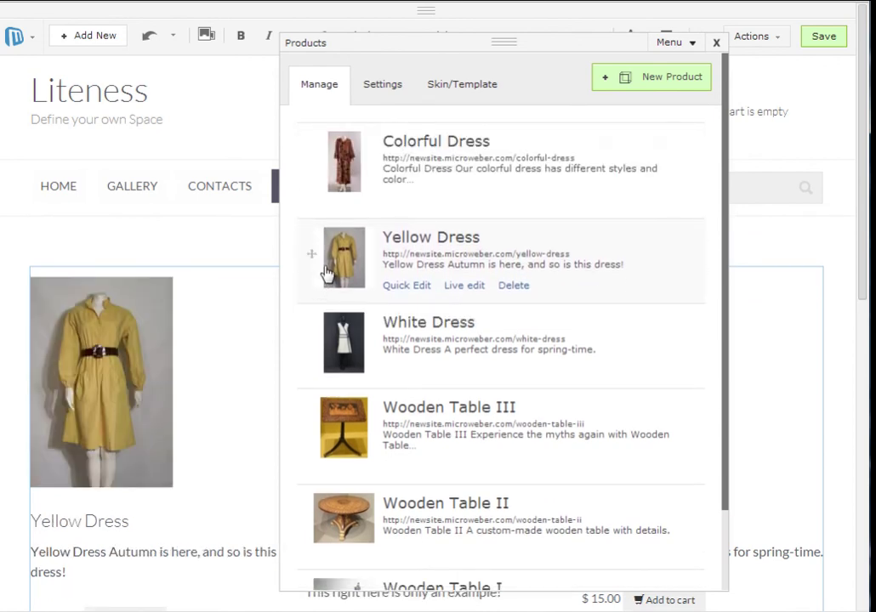
# - Try limiting the module's source page to Dresses and to Furniture, and set it back to All Pages
pyautogui.click(378, 87)
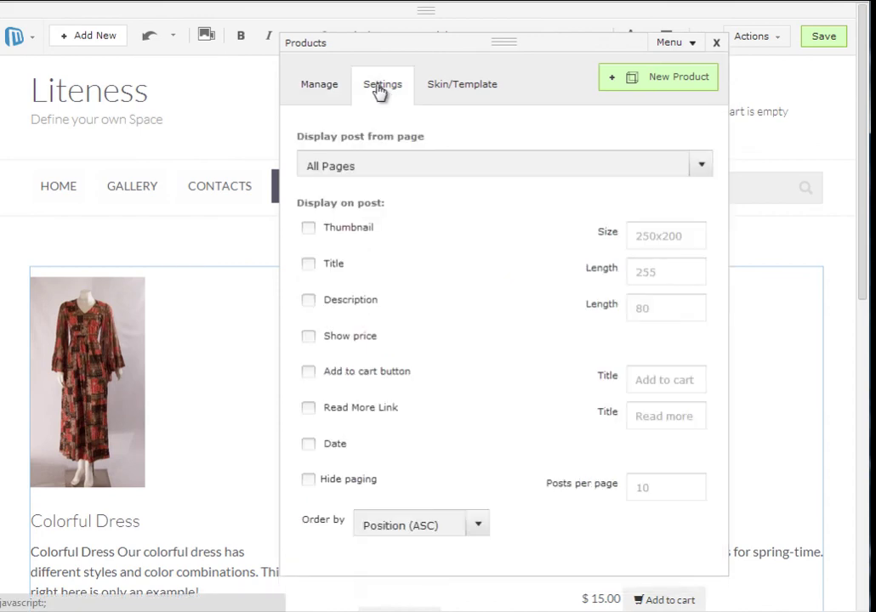
pyautogui.click(349, 170)
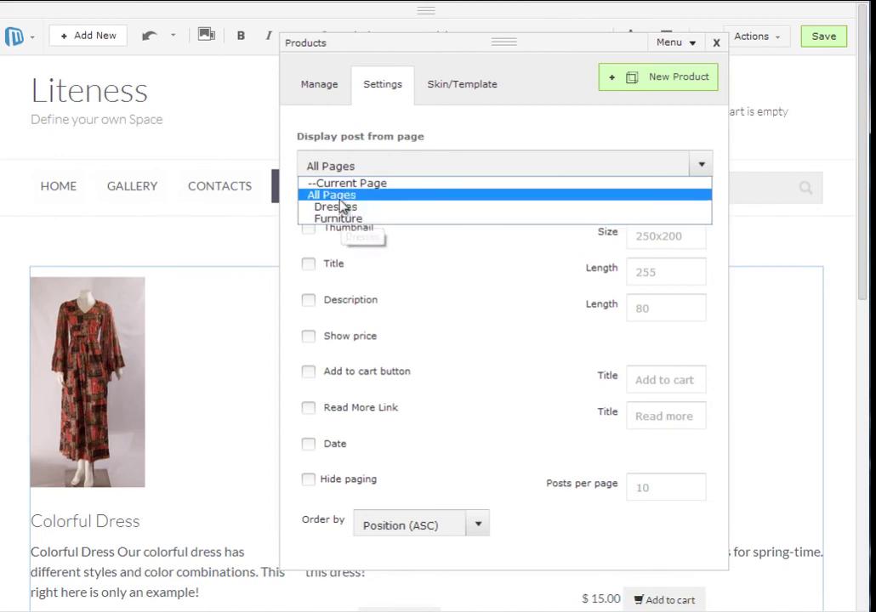
pyautogui.click(339, 208)
pyautogui.scroll(-3, 211, 272)
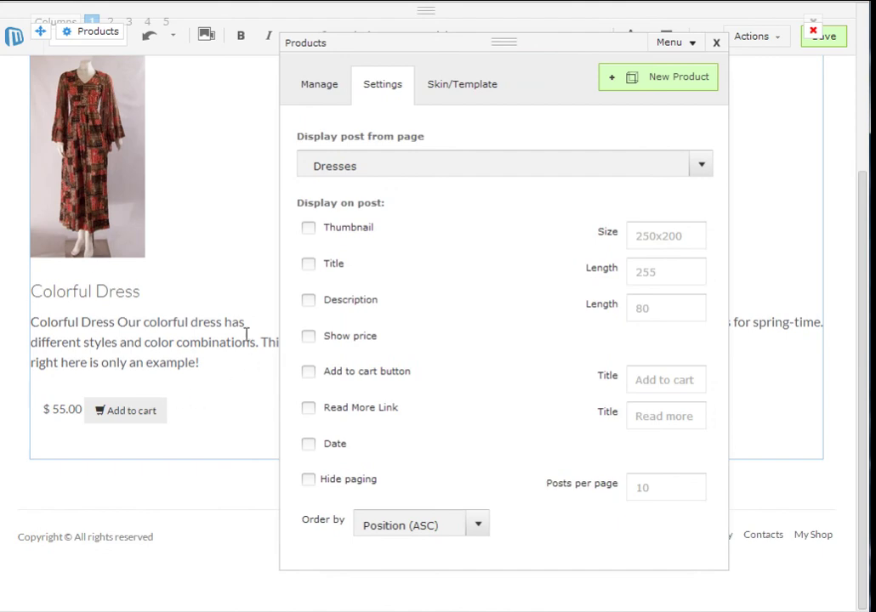
pyautogui.click(358, 170)
pyautogui.click(356, 222)
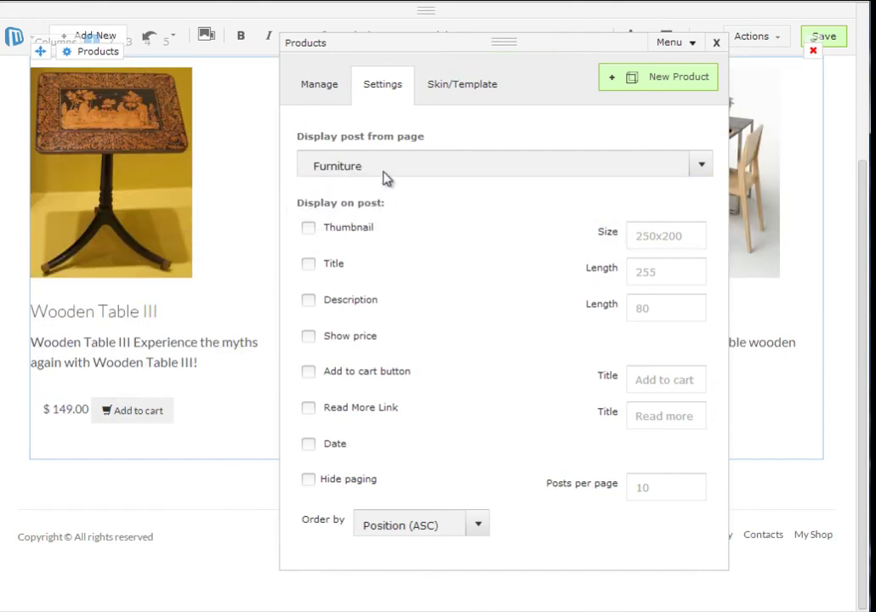
pyautogui.click(382, 175)
pyautogui.click(365, 195)
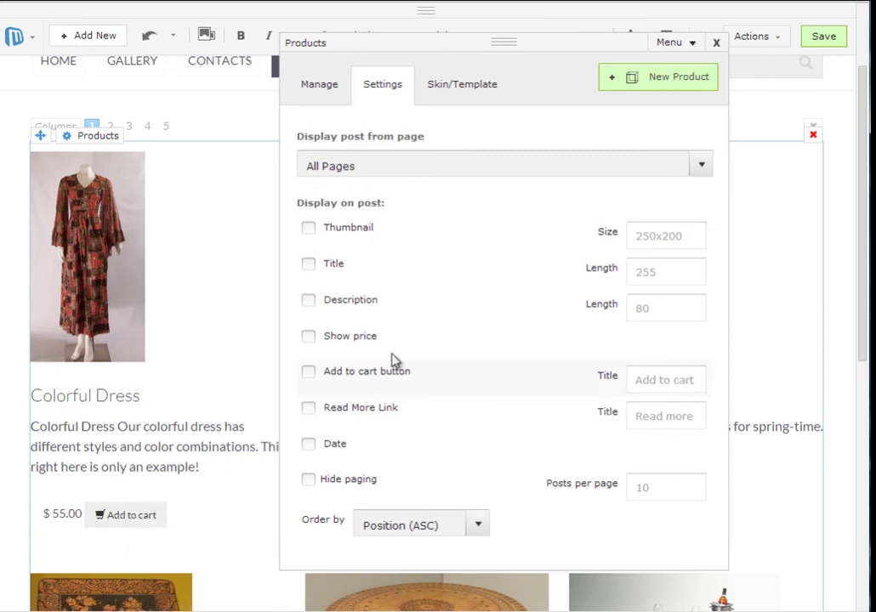
# - Enable Thumbnail, Title and Read More Link for the displayed products, with the link title "Learn More"
pyautogui.click(358, 241)
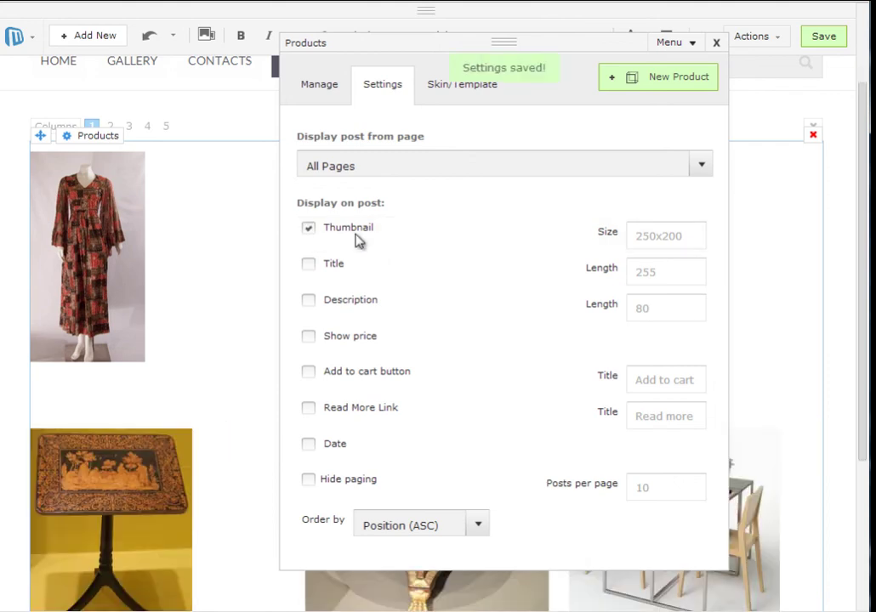
pyautogui.click(332, 271)
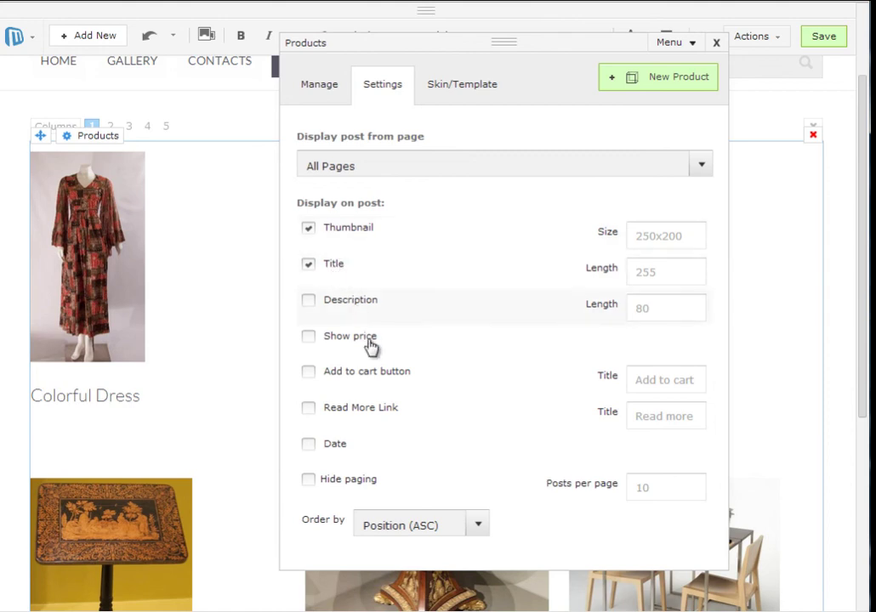
pyautogui.click(361, 411)
pyautogui.click(655, 416)
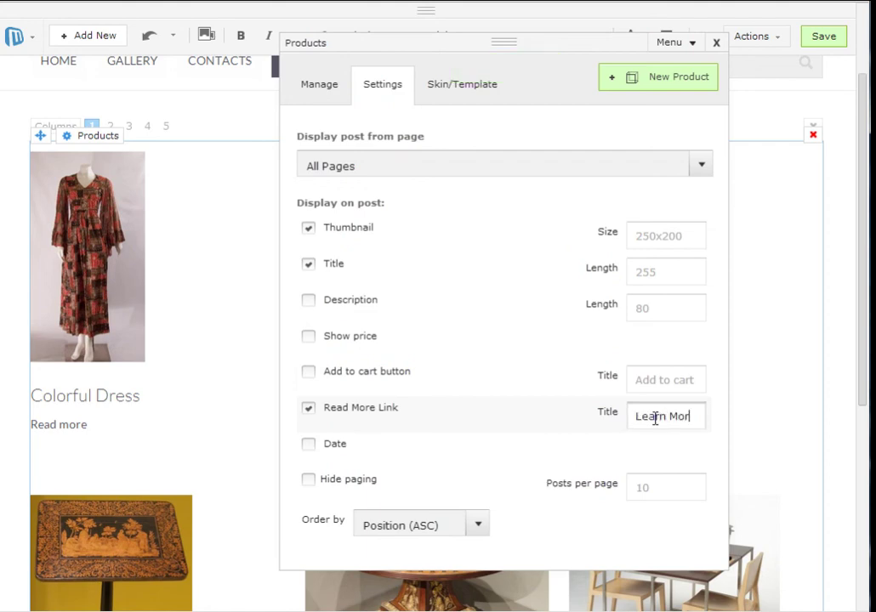
pyautogui.click(723, 442)
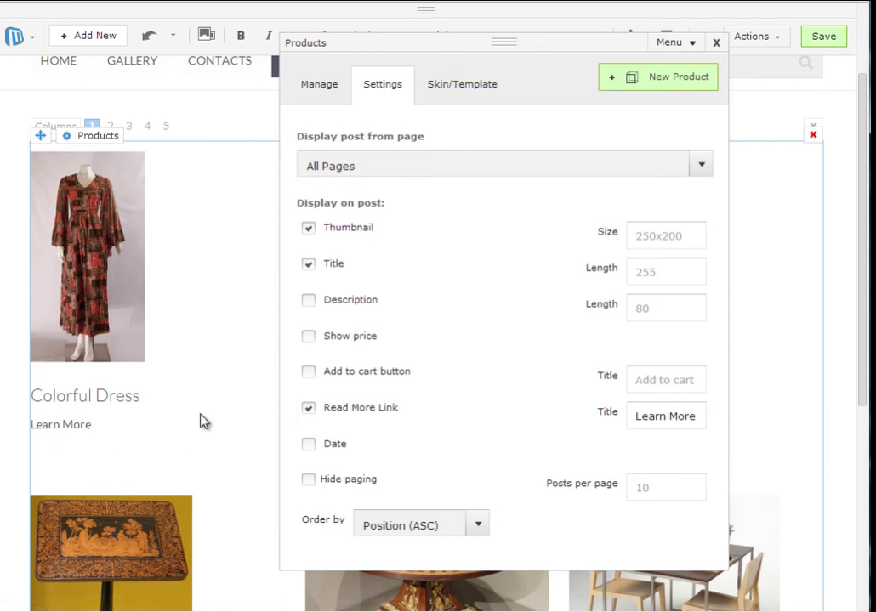
# - Enable the price and the Add to cart button for the displayed products, keeping the order as Position (ASC)
pyautogui.click(310, 336)
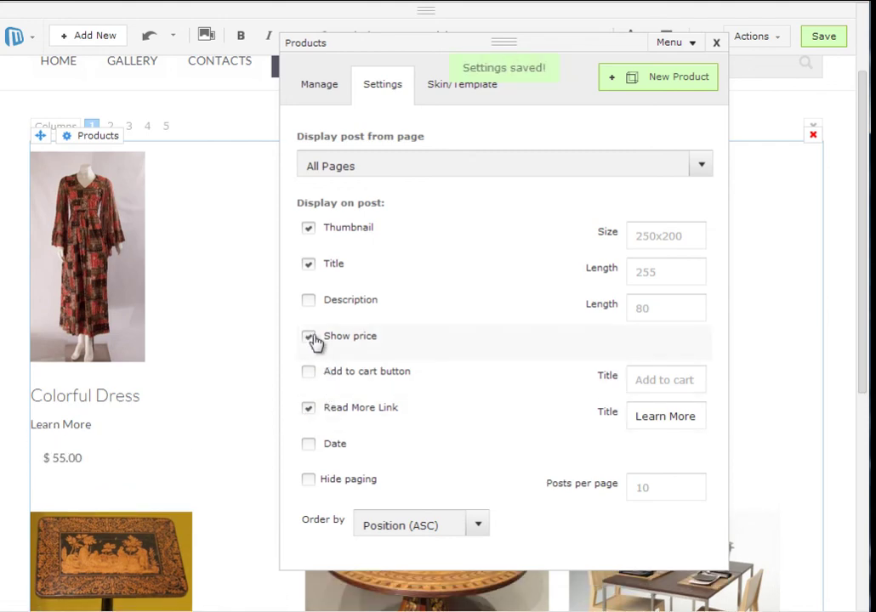
pyautogui.click(317, 378)
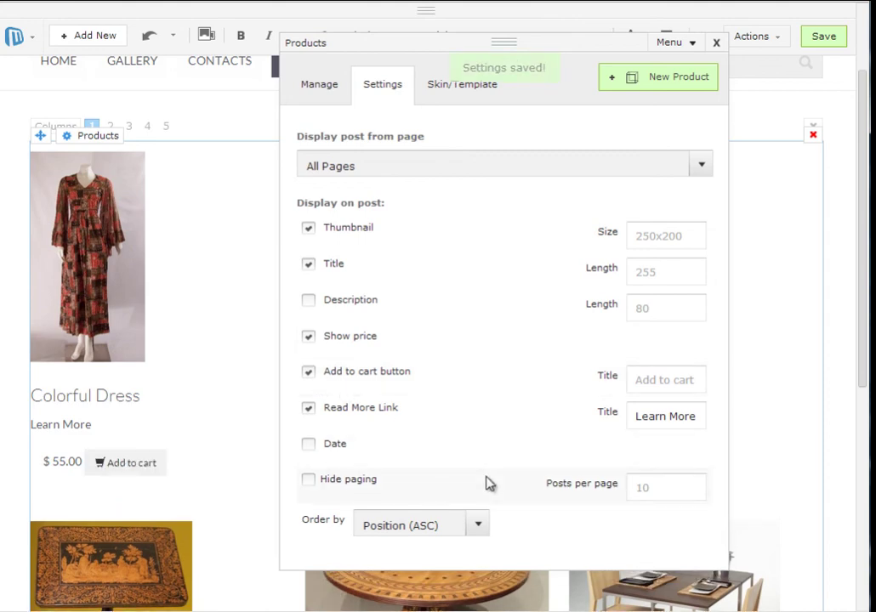
pyautogui.click(435, 527)
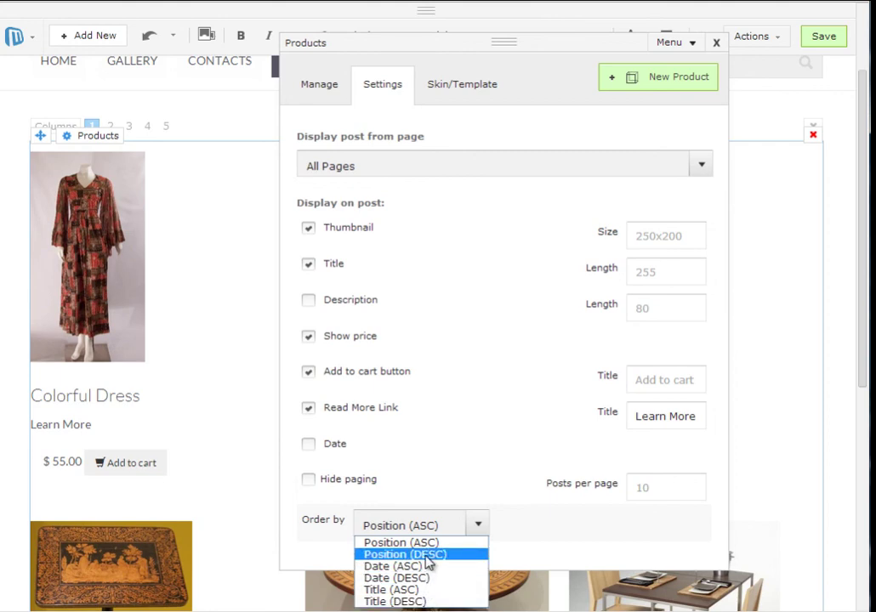
pyautogui.click(429, 529)
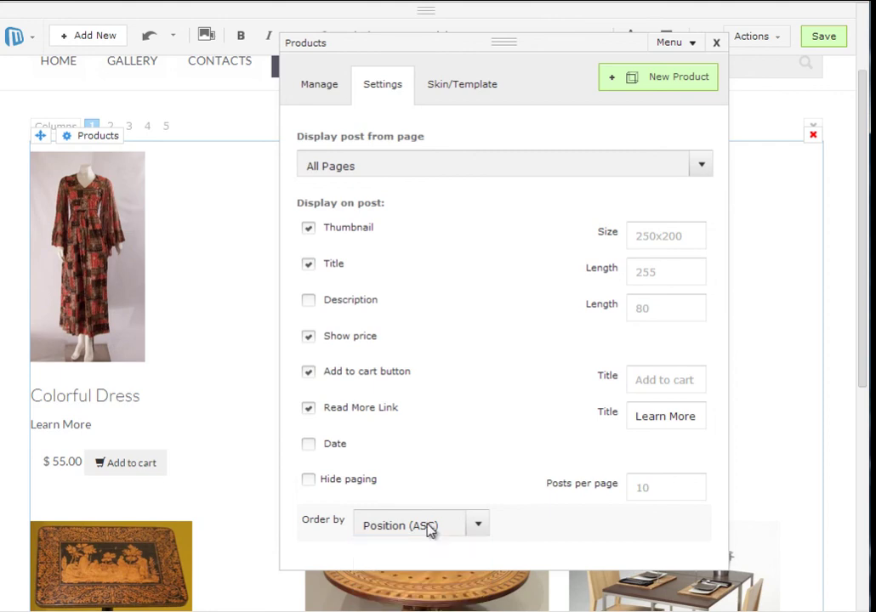
# - Disable Thumbnail, Show price, Add to cart button, Read More Link and Title in the Products display settings
pyautogui.click(307, 230)
pyautogui.click(309, 337)
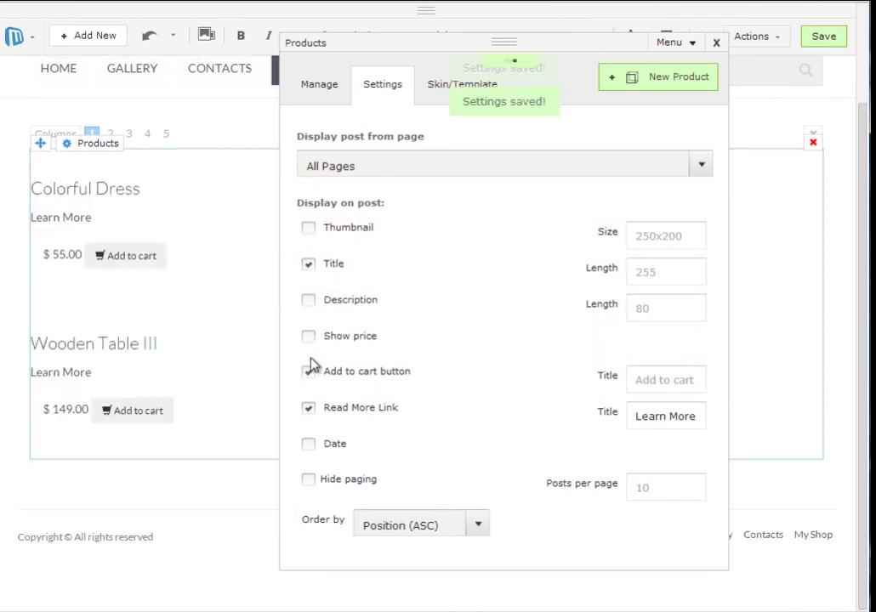
pyautogui.click(307, 371)
pyautogui.click(307, 408)
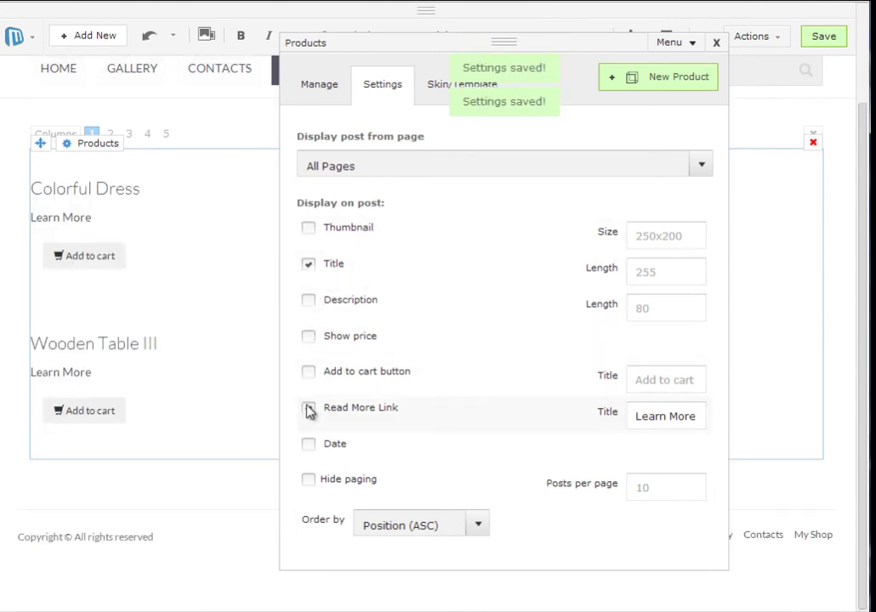
pyautogui.click(308, 264)
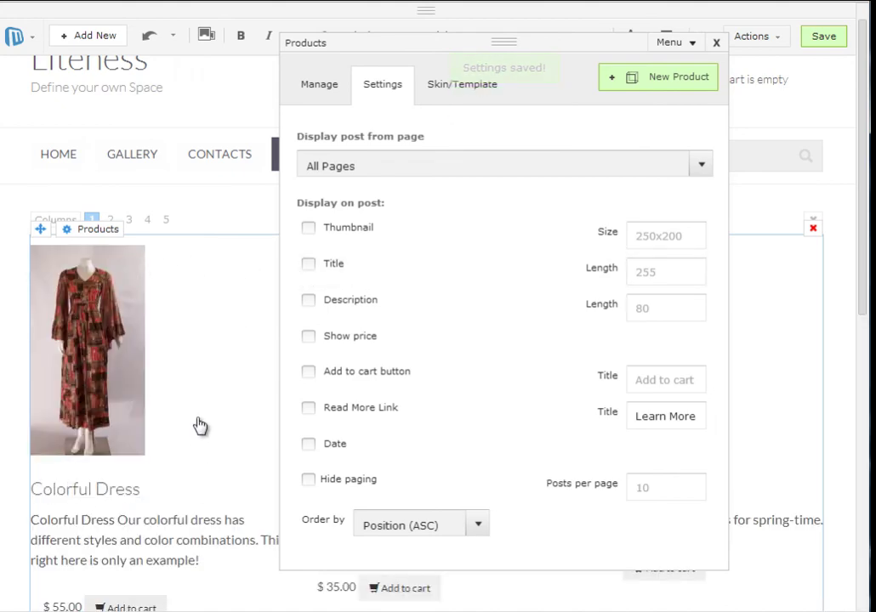
# - Try the Masonry skin on the Products module and look through the resulting product layout
pyautogui.scroll(-1, 201, 421)
pyautogui.click(456, 99)
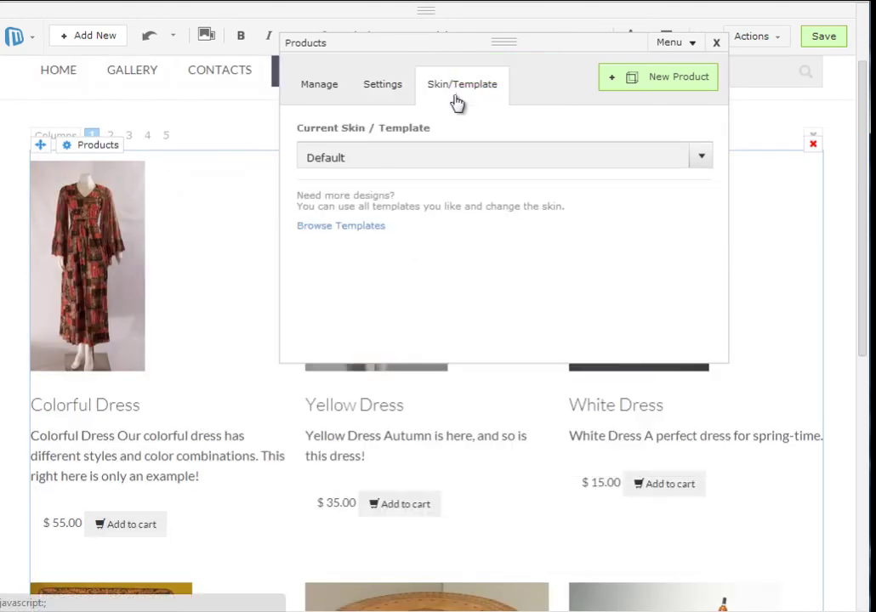
pyautogui.scroll(1, 475, 288)
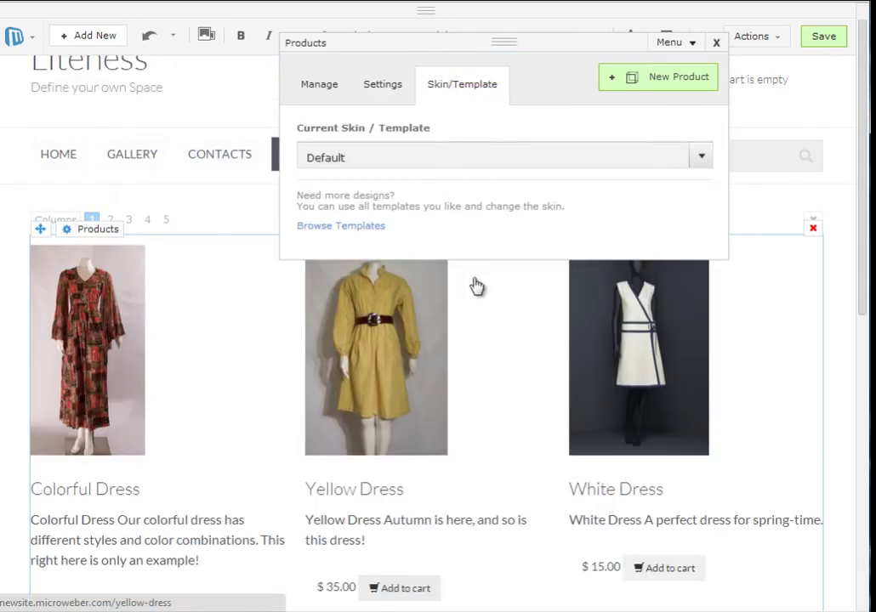
pyautogui.click(355, 163)
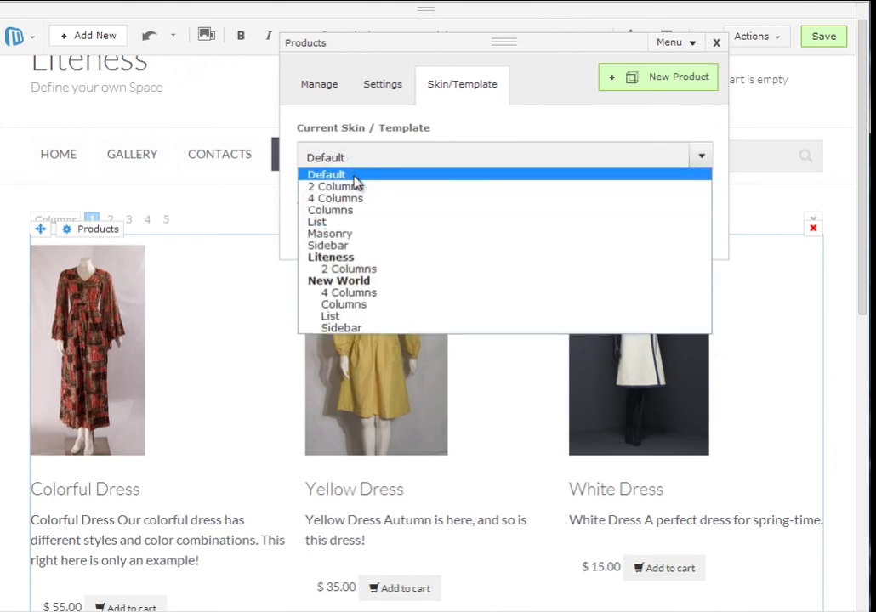
pyautogui.click(334, 235)
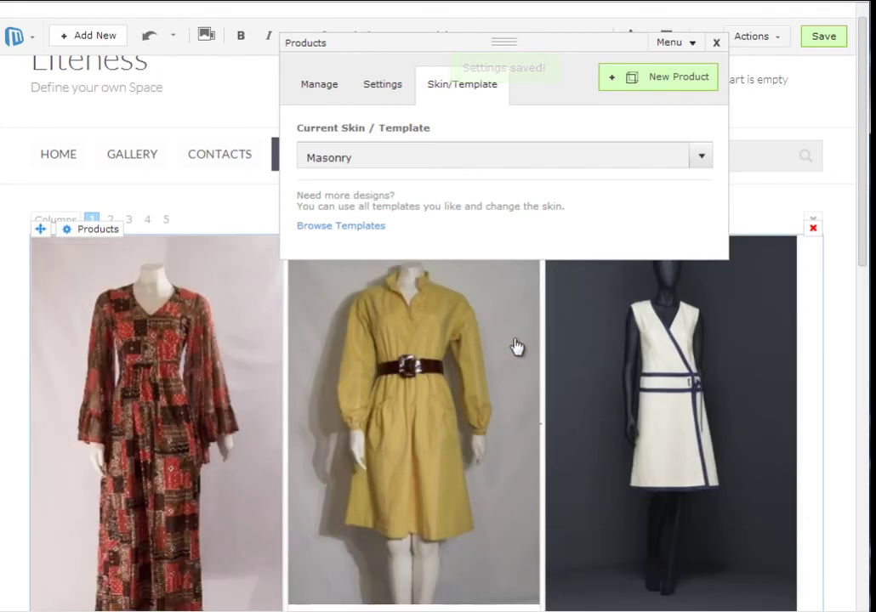
pyautogui.scroll(-5, 522, 350)
pyautogui.scroll(-2, 567, 369)
pyautogui.scroll(6, 568, 371)
# - Switch the Products module's skin to Sidebar and check the product list
pyautogui.click(429, 161)
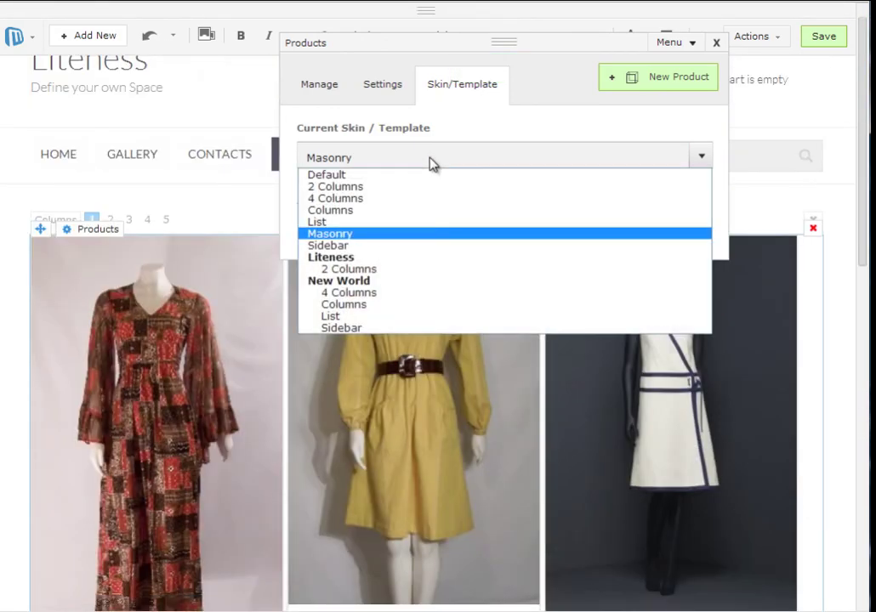
pyautogui.click(408, 246)
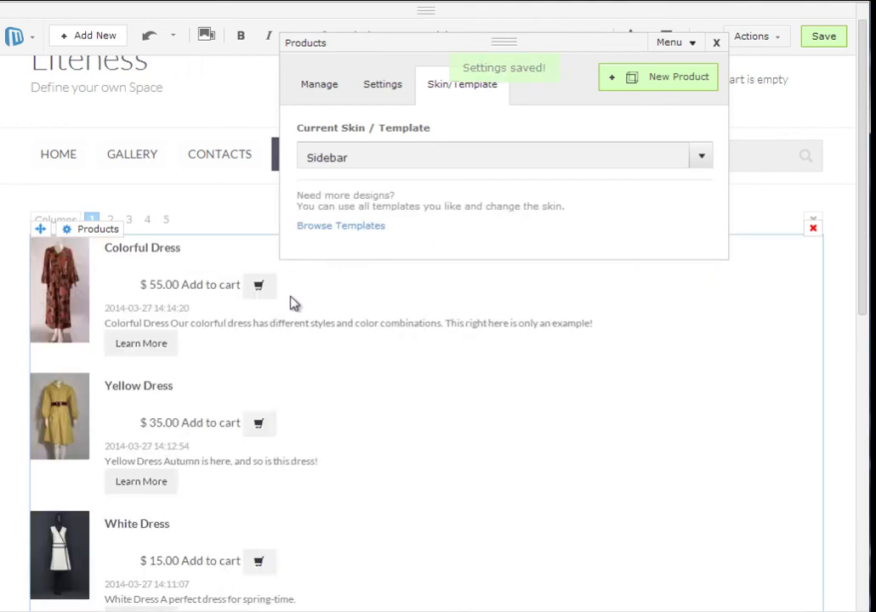
pyautogui.scroll(-2, 289, 305)
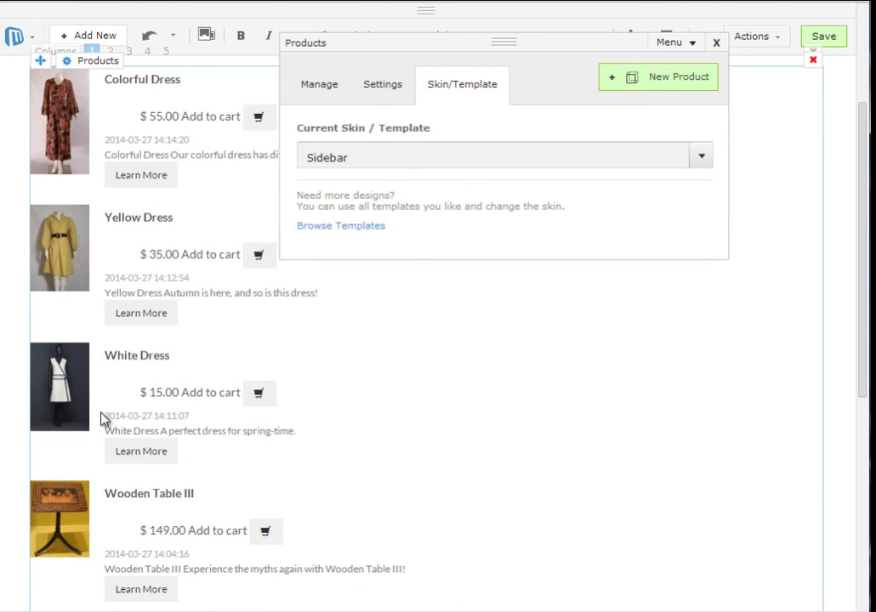
# - Try displaying only the Date on the products, and disable it again in the module's display settings
pyautogui.click(397, 94)
pyautogui.click(309, 451)
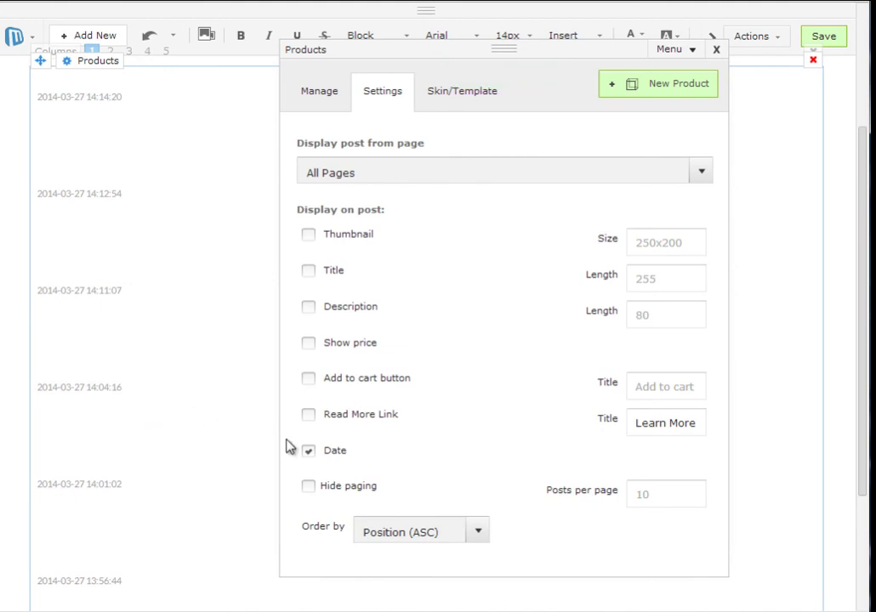
pyautogui.click(320, 455)
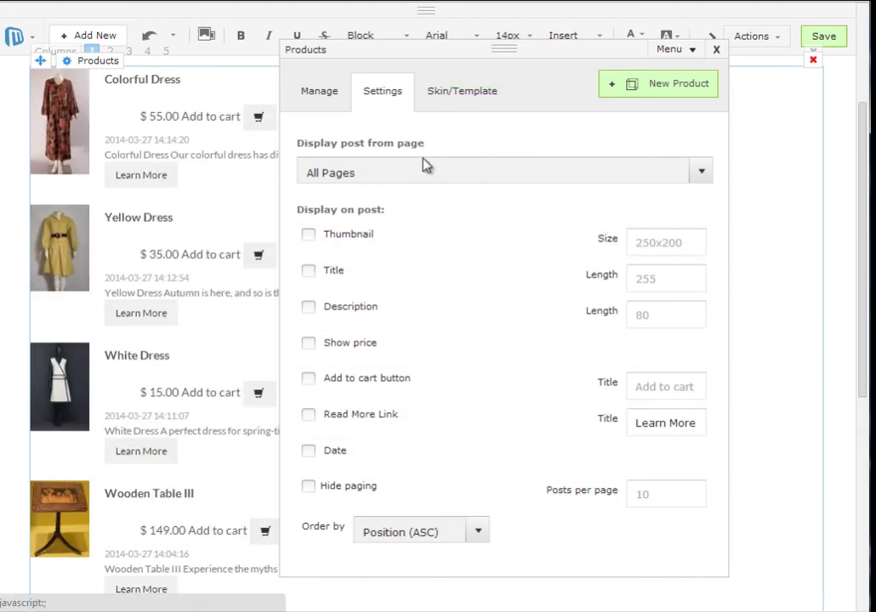
# - Enable Thumbnail, Title, Show price and Add to cart button for the displayed products, and close the module settings
pyautogui.click(340, 241)
pyautogui.click(333, 281)
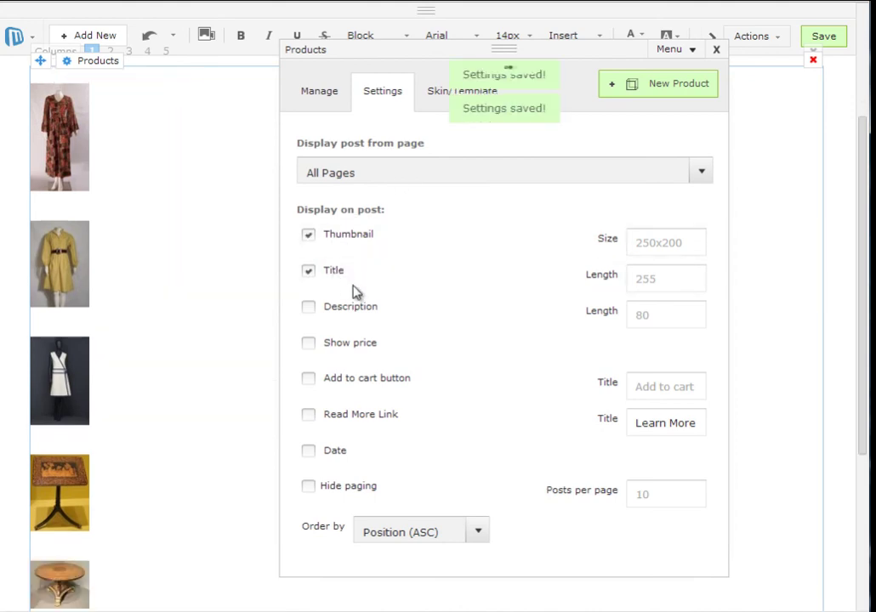
pyautogui.click(406, 344)
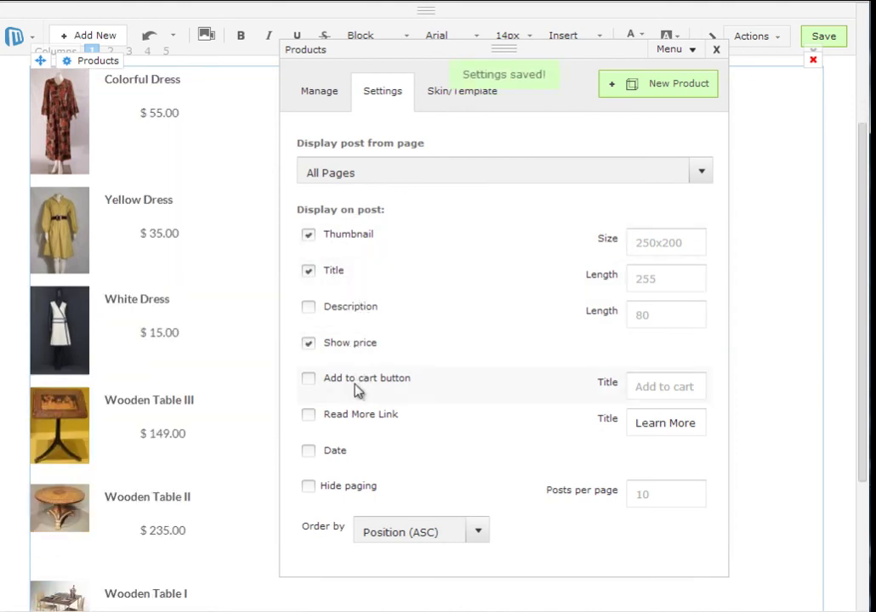
pyautogui.click(357, 380)
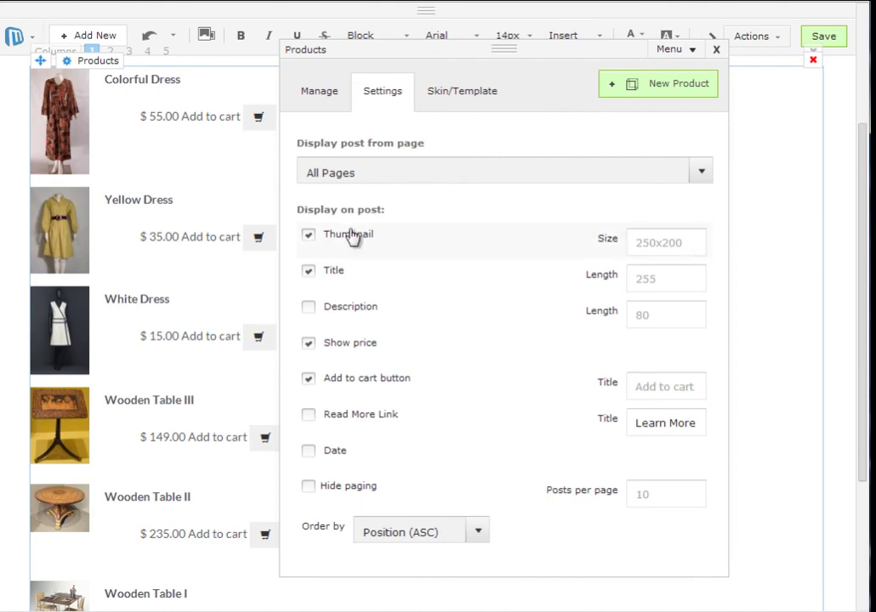
pyautogui.click(717, 53)
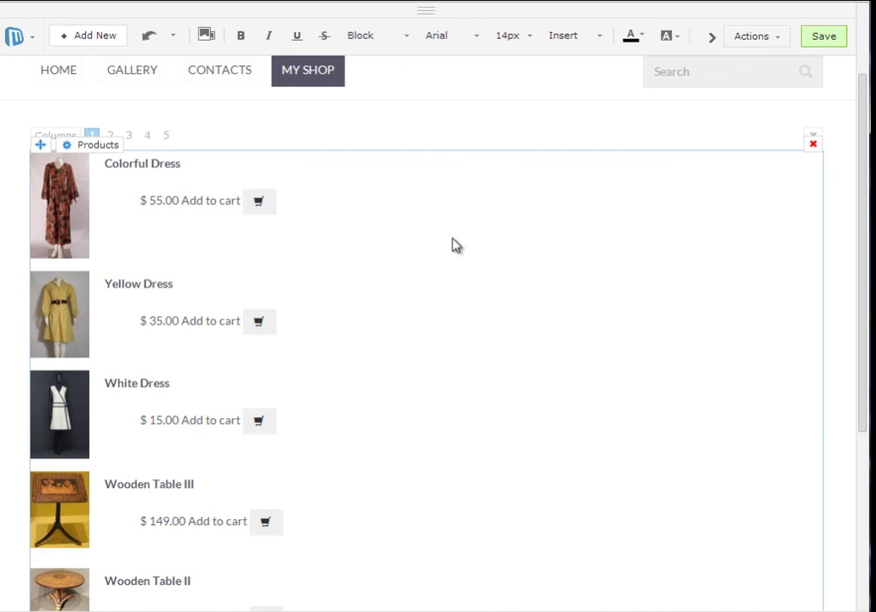
# - Reopen the Products module's display settings and limit the displayed products to the Dresses page
pyautogui.click(97, 150)
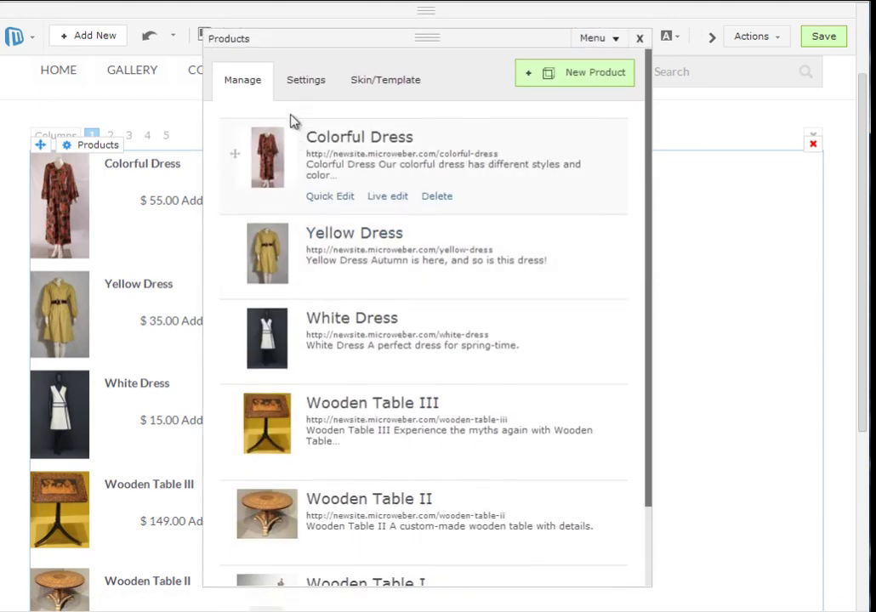
pyautogui.click(301, 85)
pyautogui.click(322, 164)
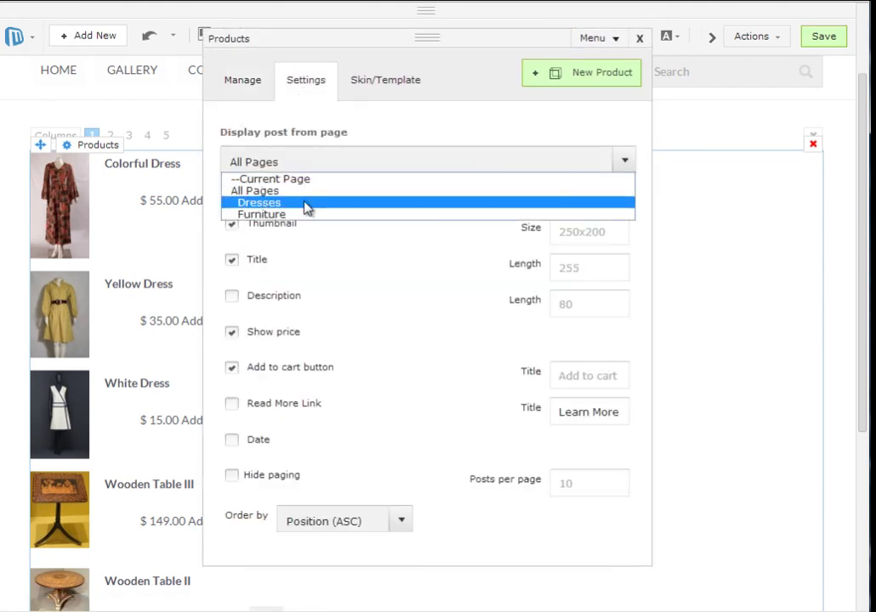
pyautogui.click(307, 203)
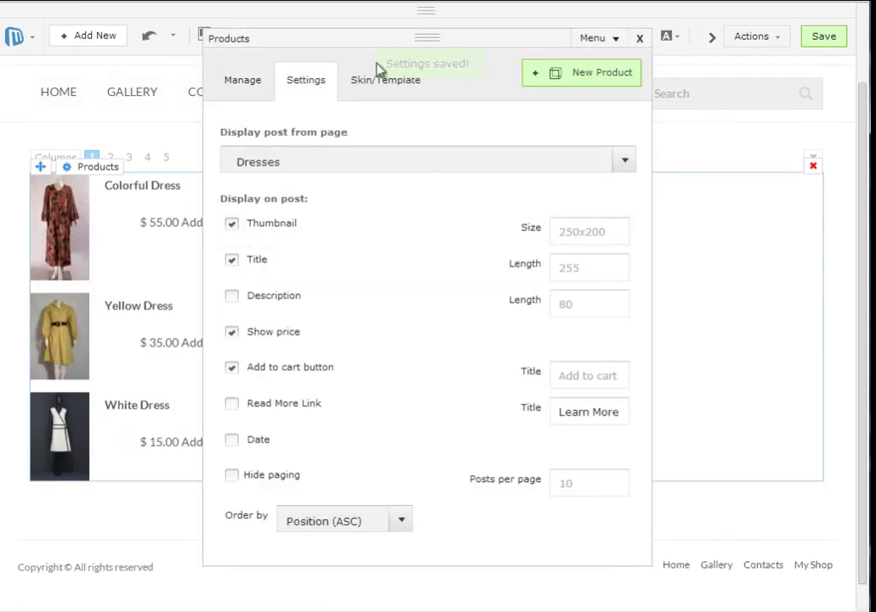